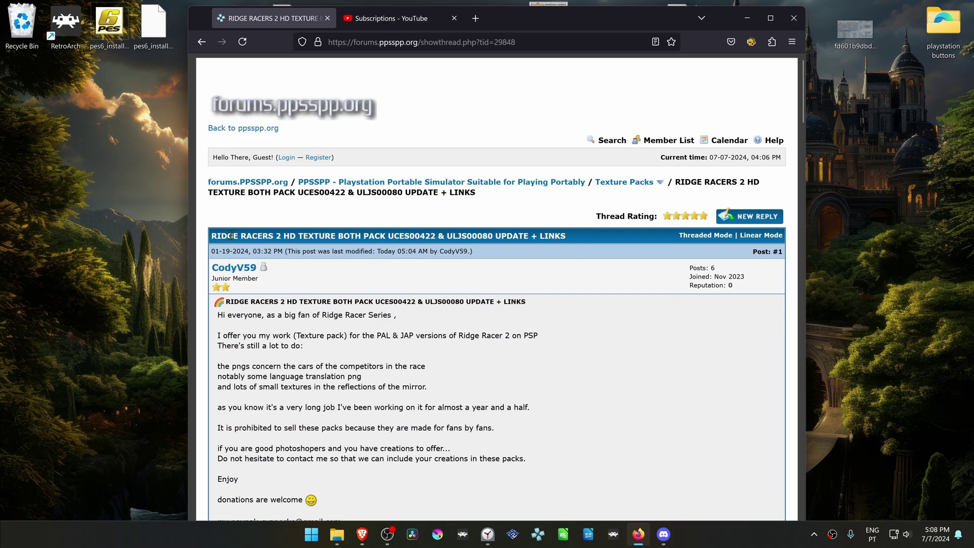
Bring the thread's 1fichier links for the PAL and Japanese Ridge Racer 2 versions into view
left_click_drag(212, 237, 277, 236)
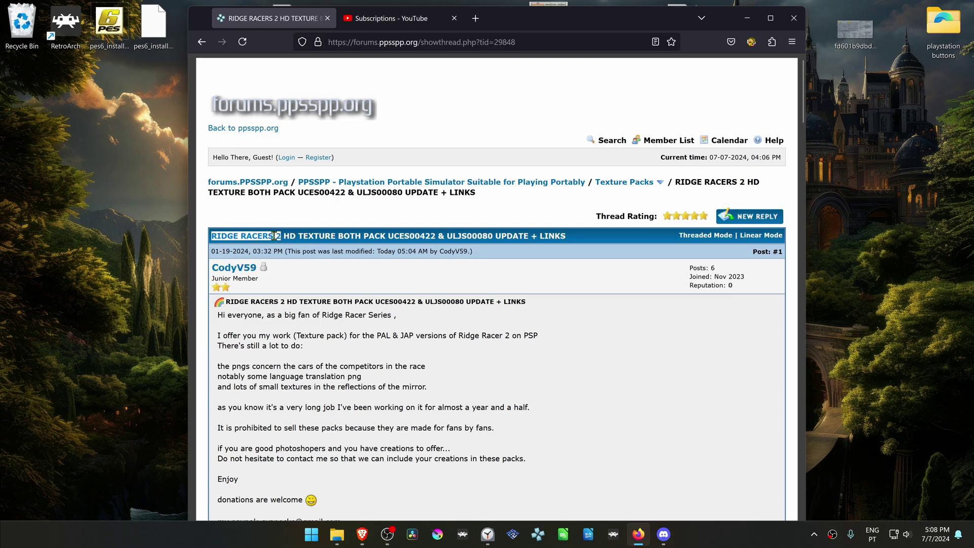
left_click(251, 238)
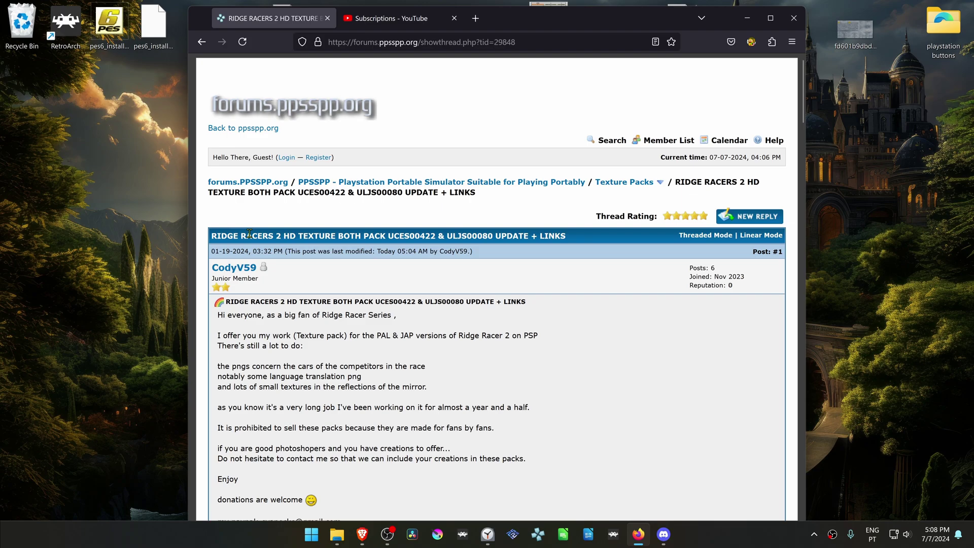
scroll(341, 237, "down", 2)
scroll(341, 237, "down", 2)
scroll(341, 243, "down", 1)
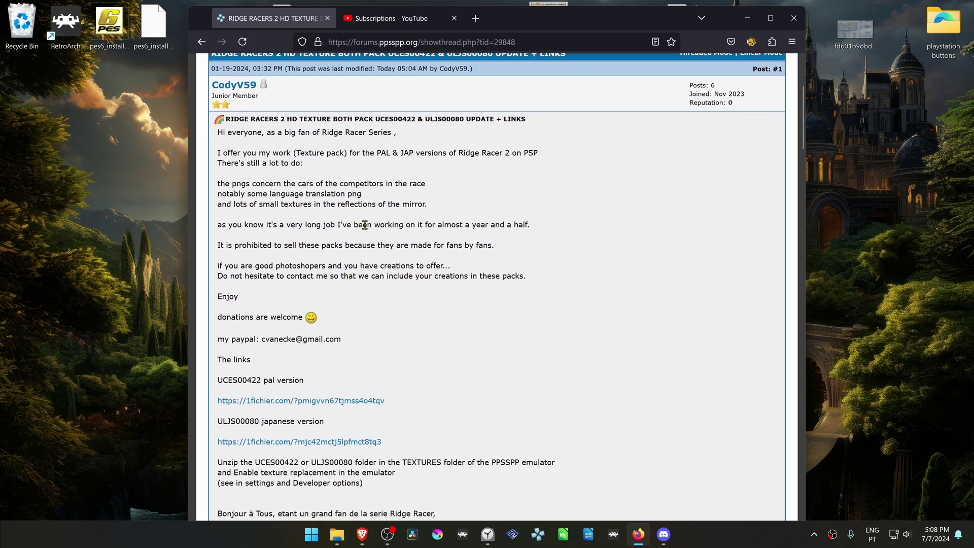
scroll(341, 248, "down", 1)
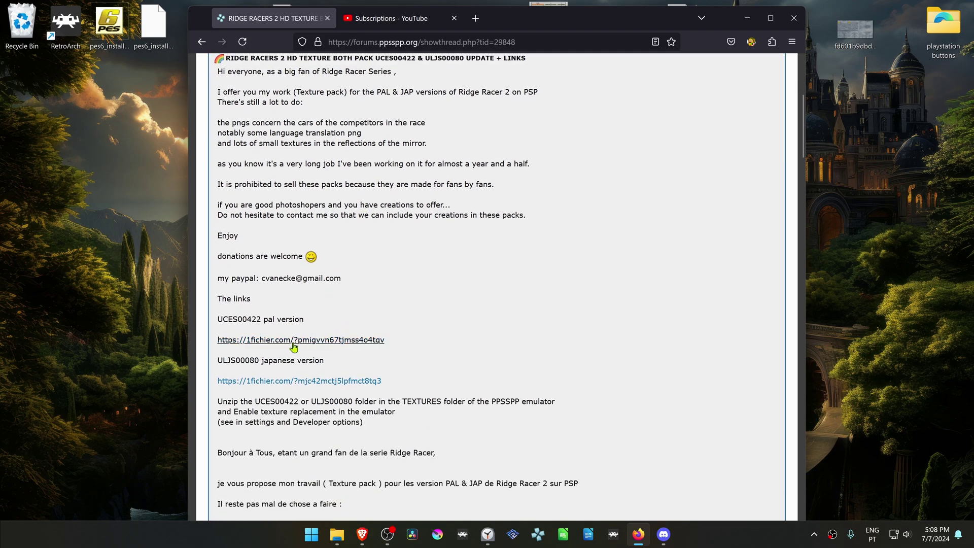
Open the PAL UCES00422 1fichier link, dismiss the advert, and start the free download
left_click(325, 342)
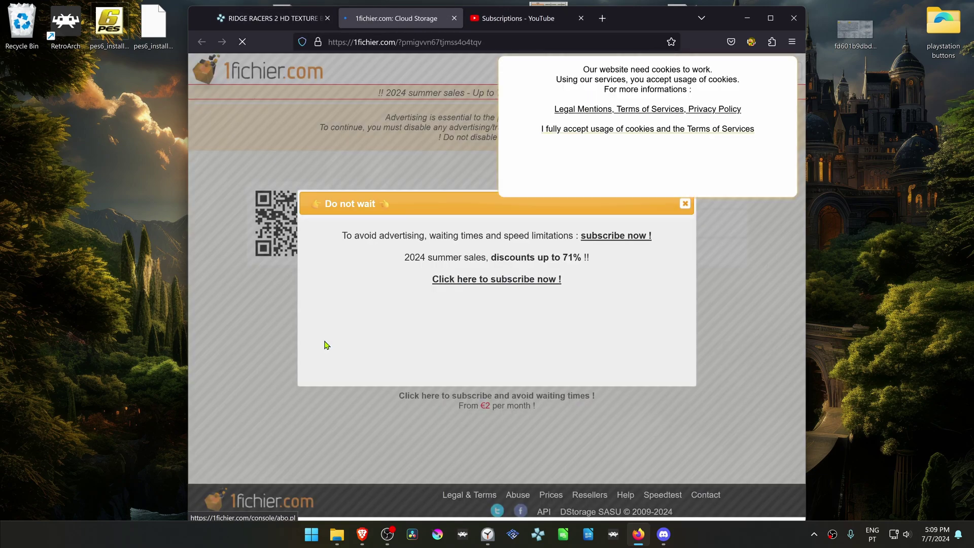
left_click(685, 208)
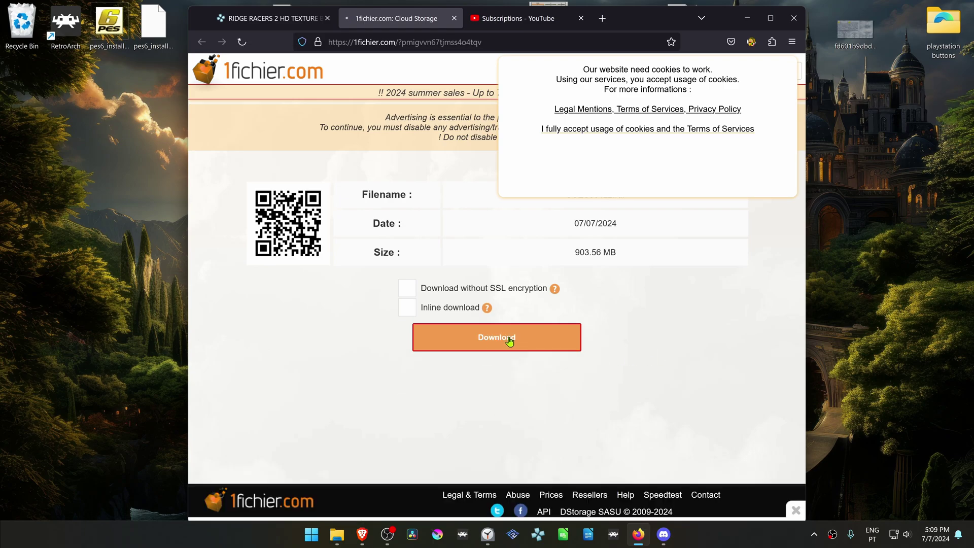
left_click(509, 342)
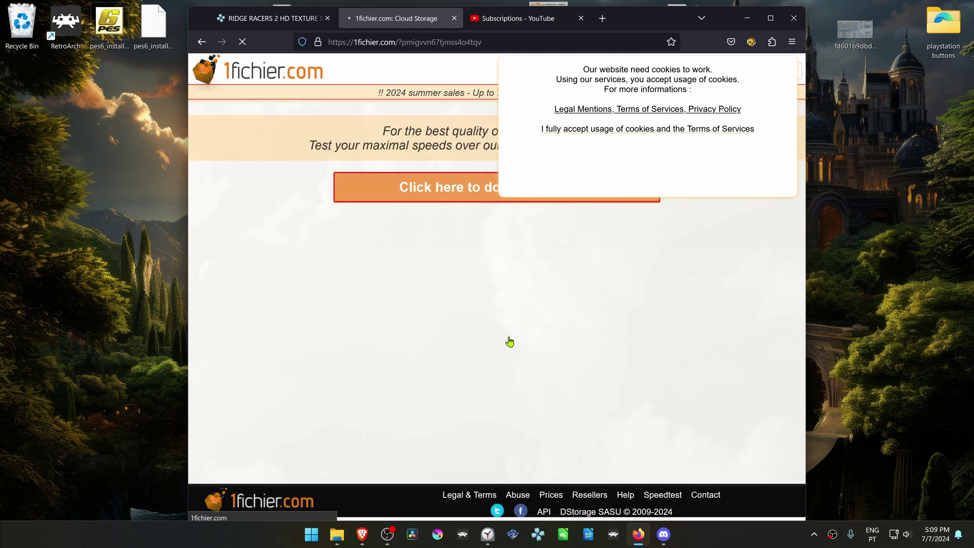
Save the 861 MB UCES00422.rar archive to the Desktop
left_click(458, 188)
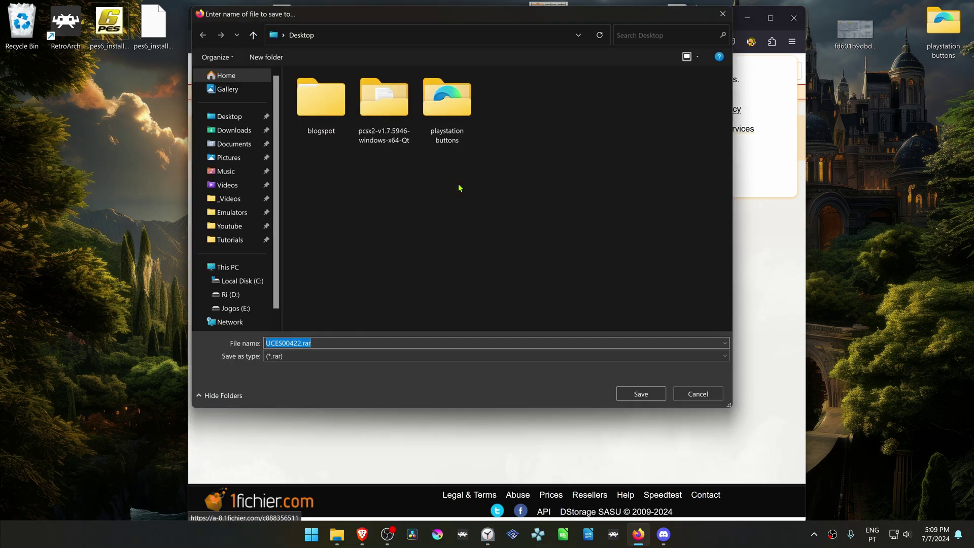
left_click(632, 394)
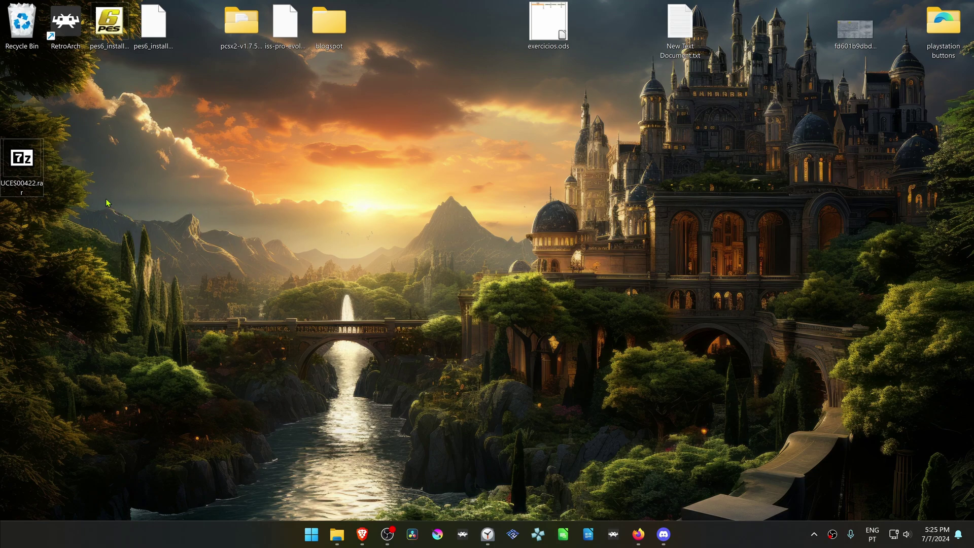
Extract UCES00422.rar with 7-Zip into a UCES00422 folder, then cut that folder
right_click(32, 164)
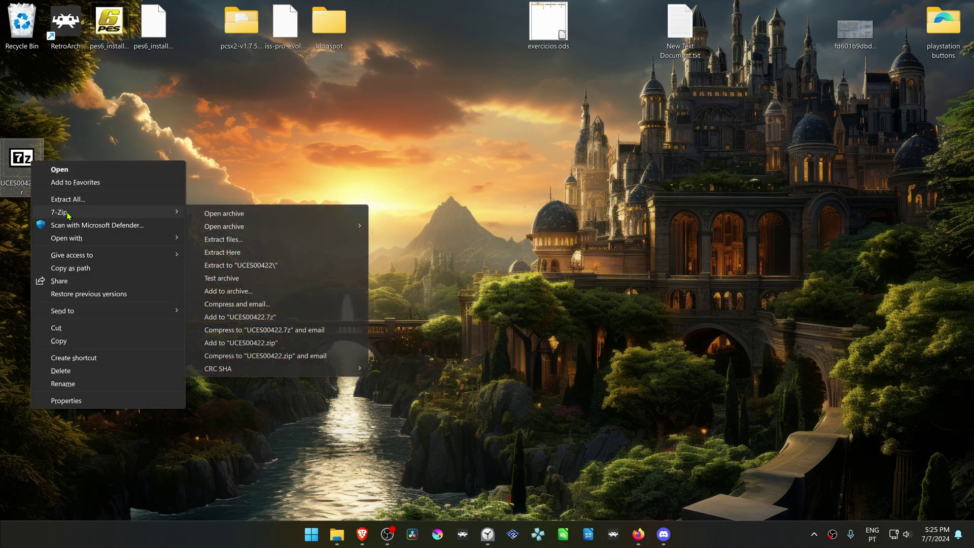
mouse_move(59, 213)
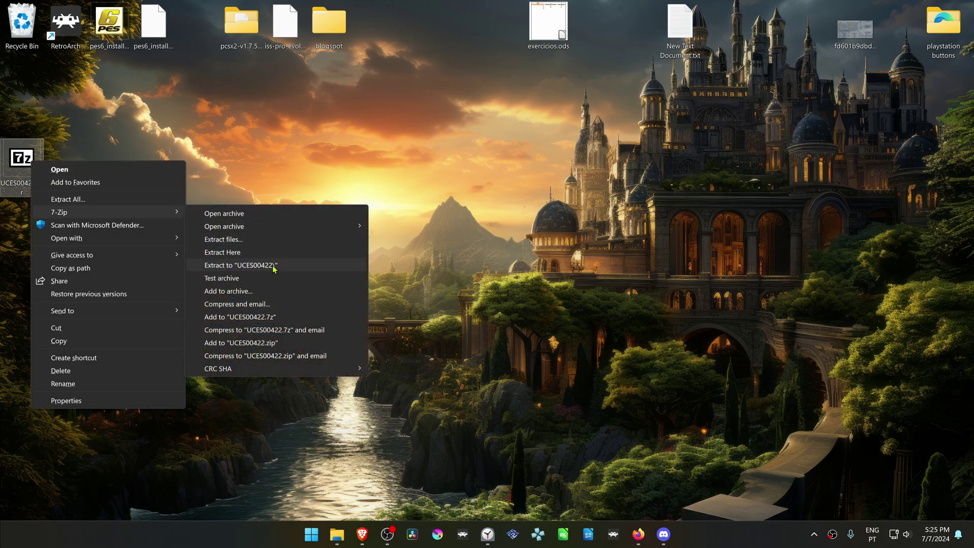
left_click(253, 266)
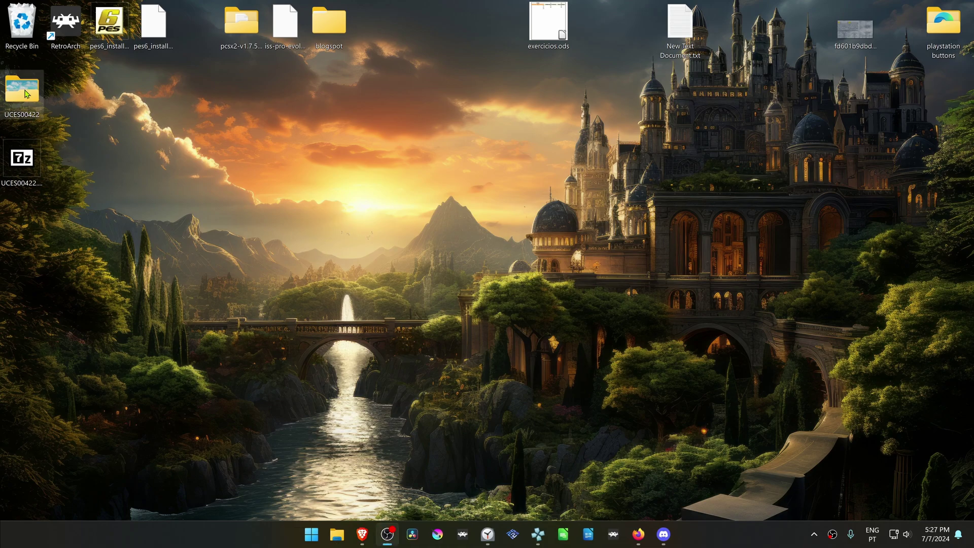
right_click(25, 92)
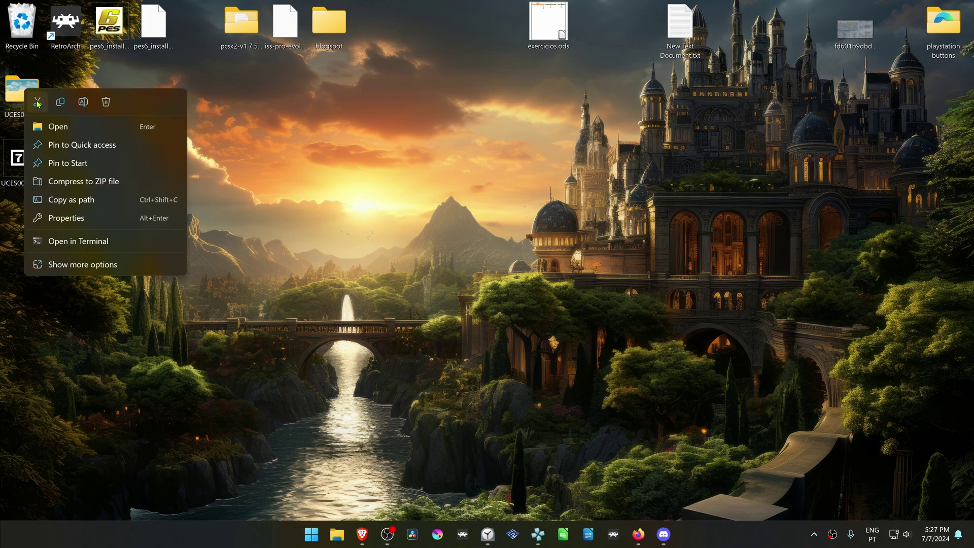
left_click(38, 103)
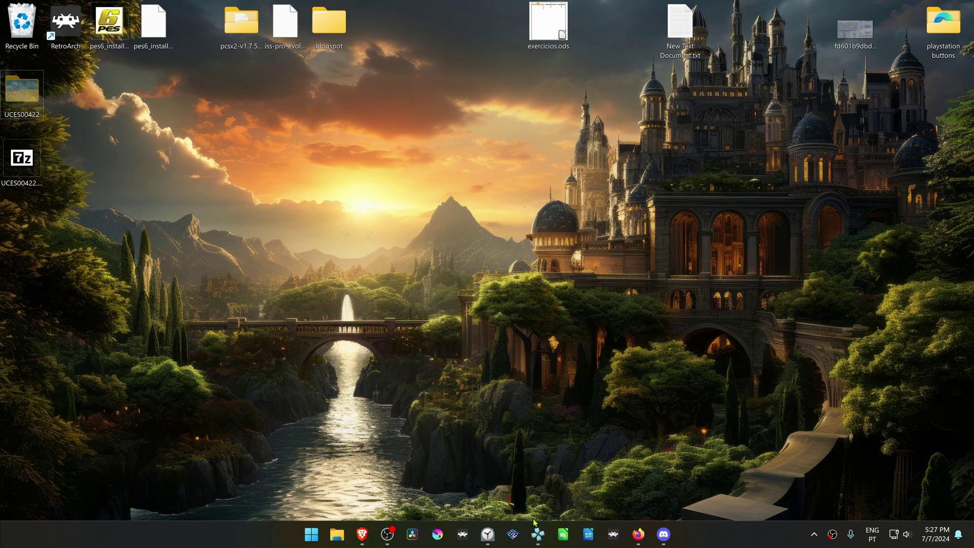
Paste the UCES00422 folder into PSP > TEXTURES on PPSSPP's memory stick
left_click(537, 535)
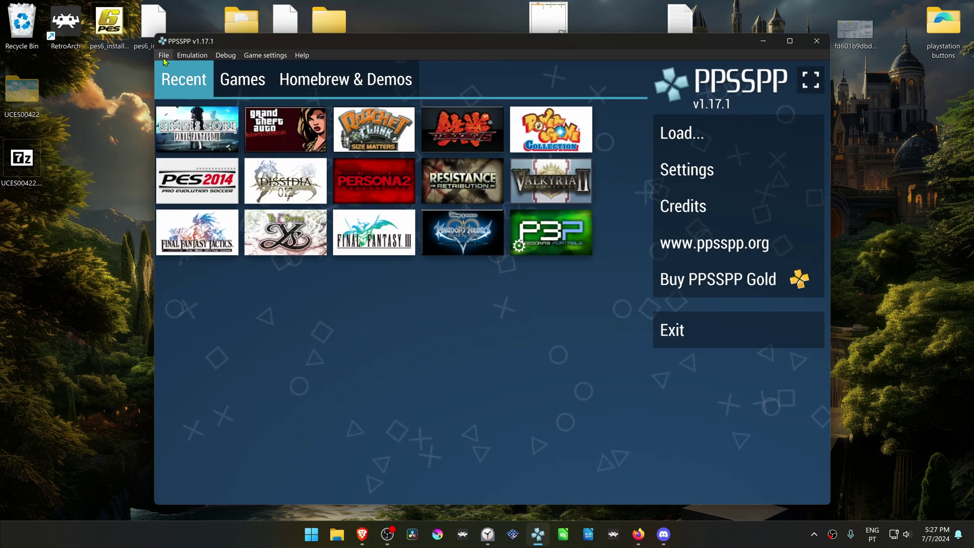
left_click(164, 55)
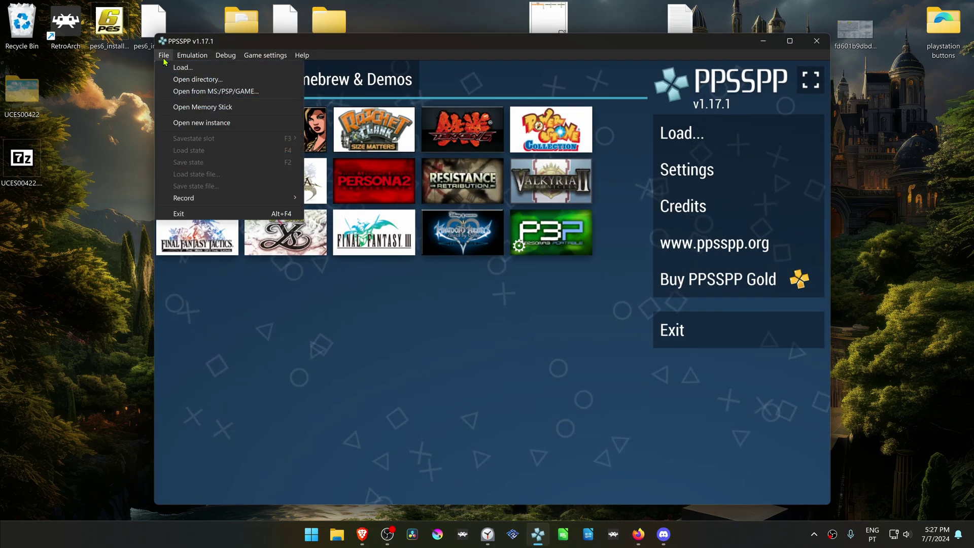
left_click(203, 106)
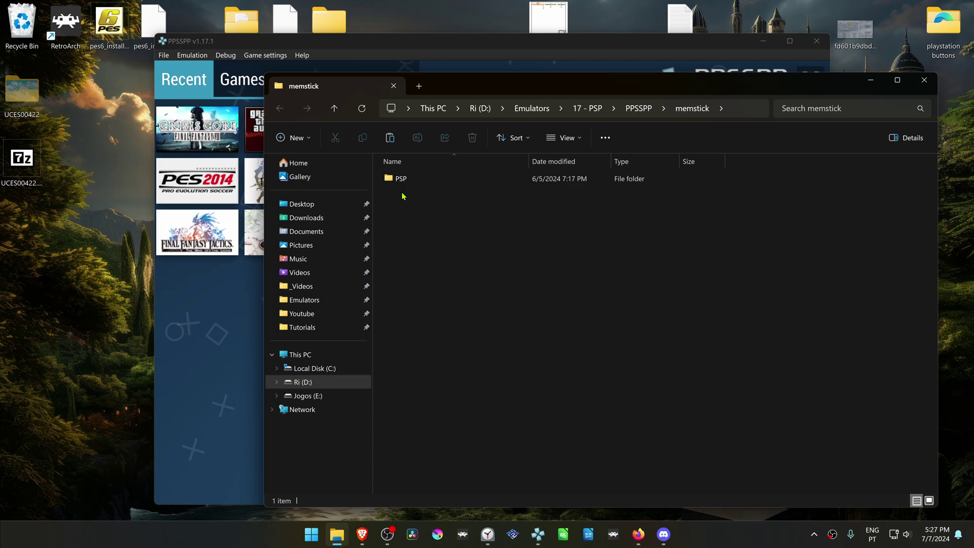
double_click(427, 183)
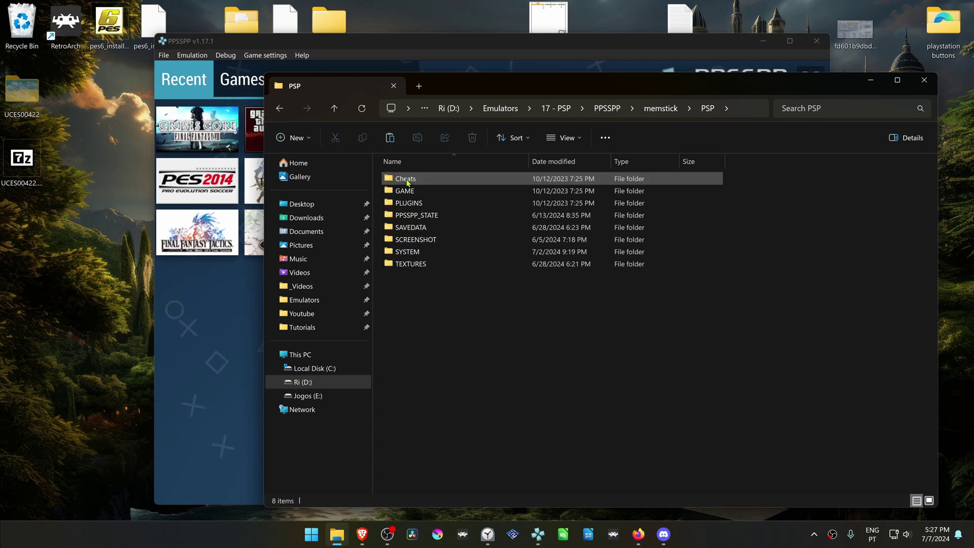
double_click(411, 263)
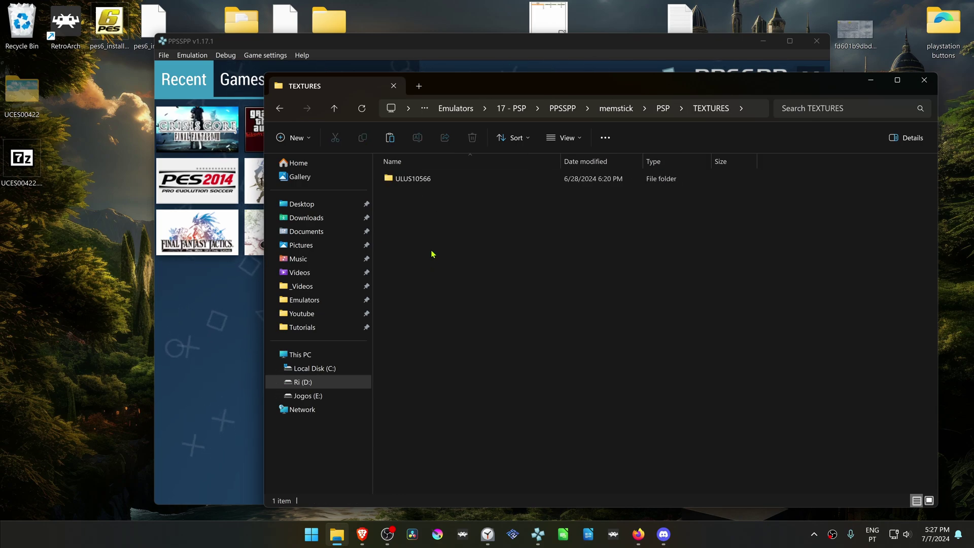
right_click(431, 249)
left_click(446, 263)
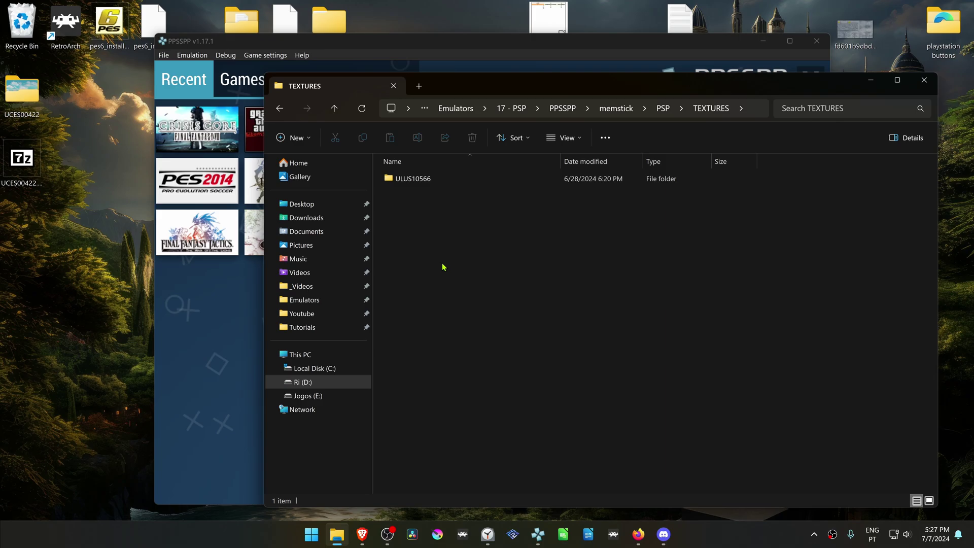
left_click(473, 46)
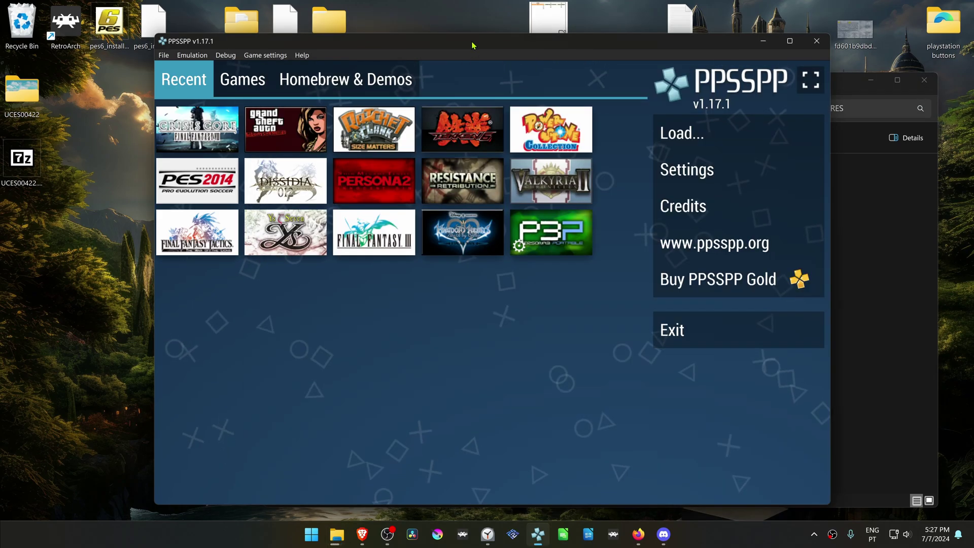
Tick Replace textures under Tools > Developer tools, then back out to PPSSPP's main menu
left_click(686, 169)
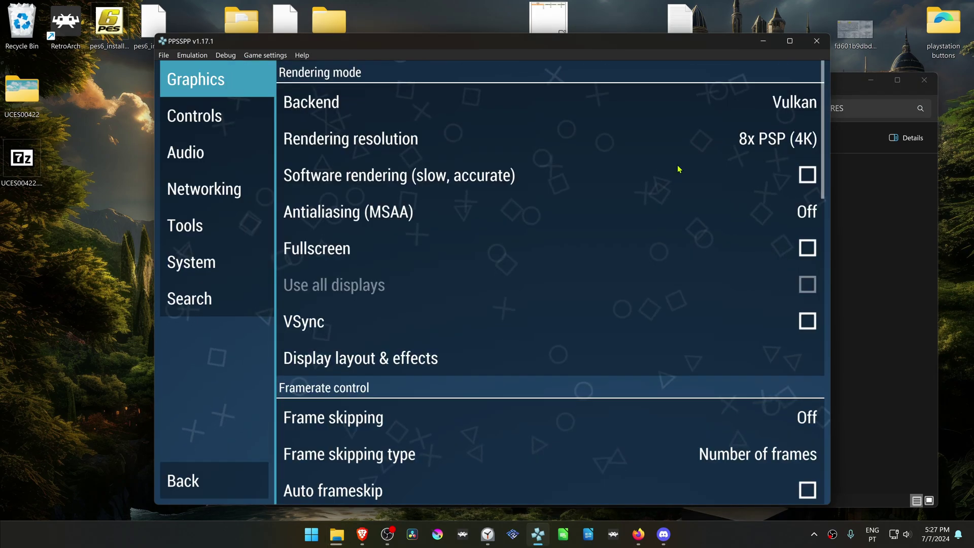
left_click(213, 227)
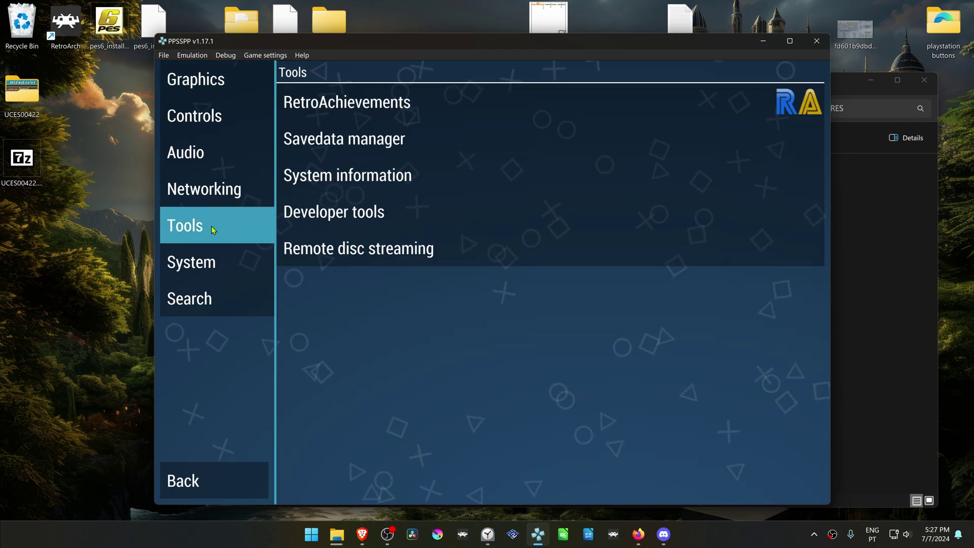
left_click(363, 213)
key("alt+Tab")
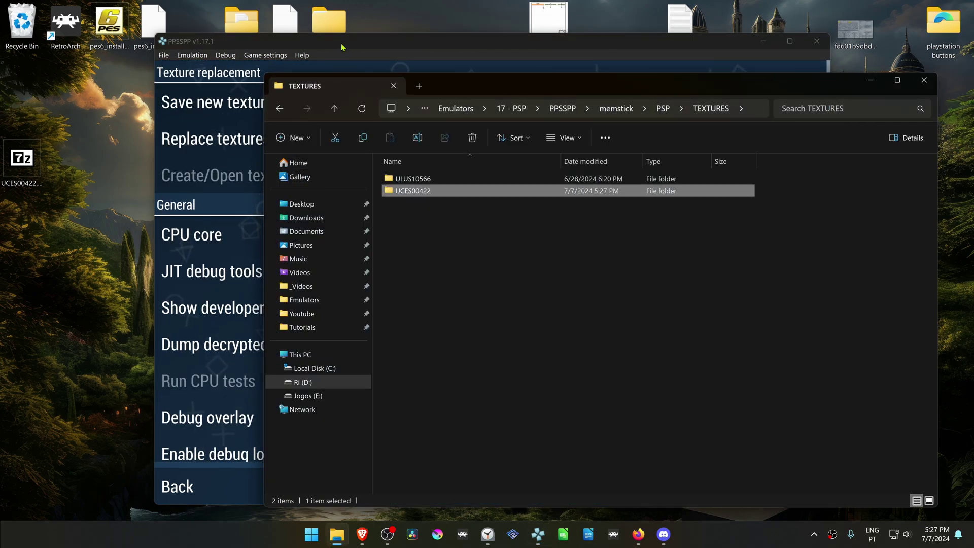
key("alt+Tab")
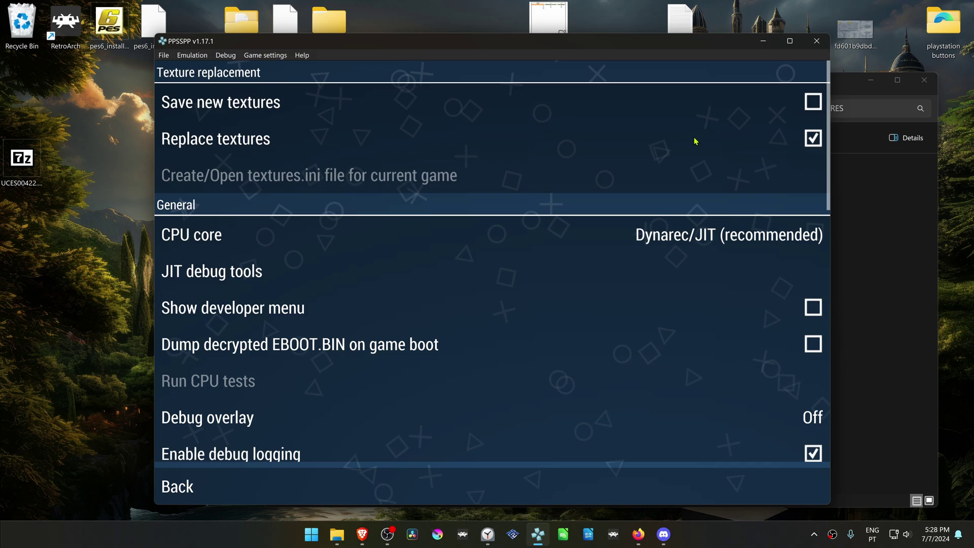
left_click(177, 486)
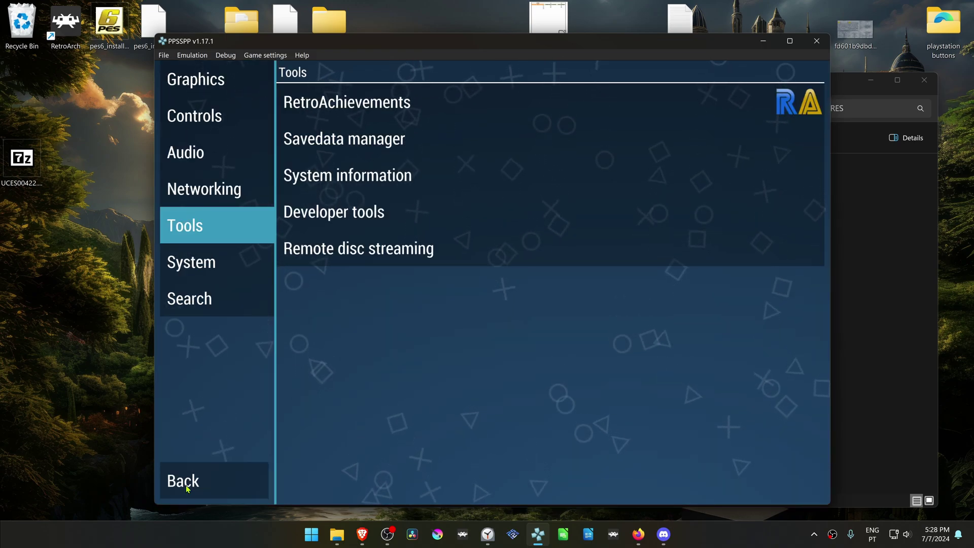
left_click(186, 487)
Start Ridge Racer 2 (UCES00422) from the Games library
left_click(242, 80)
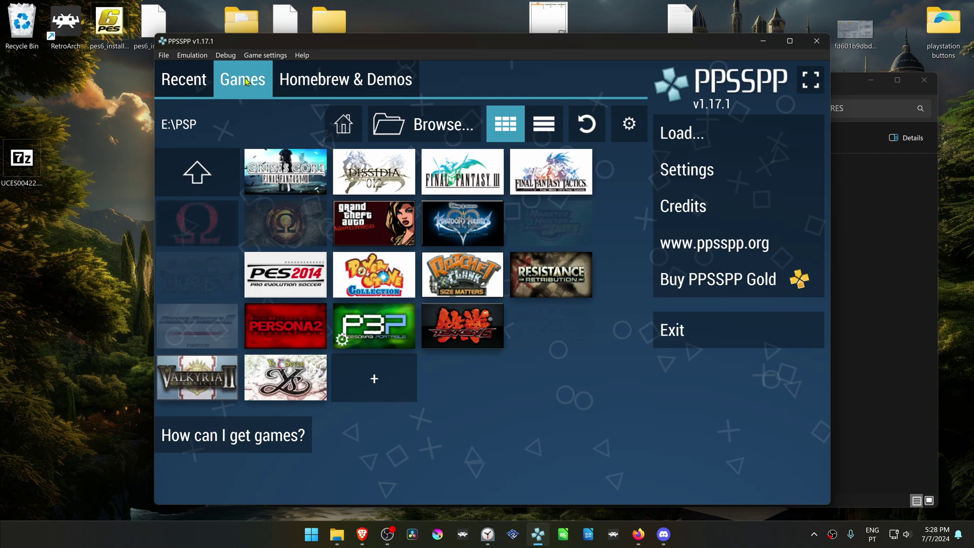
left_click(210, 335)
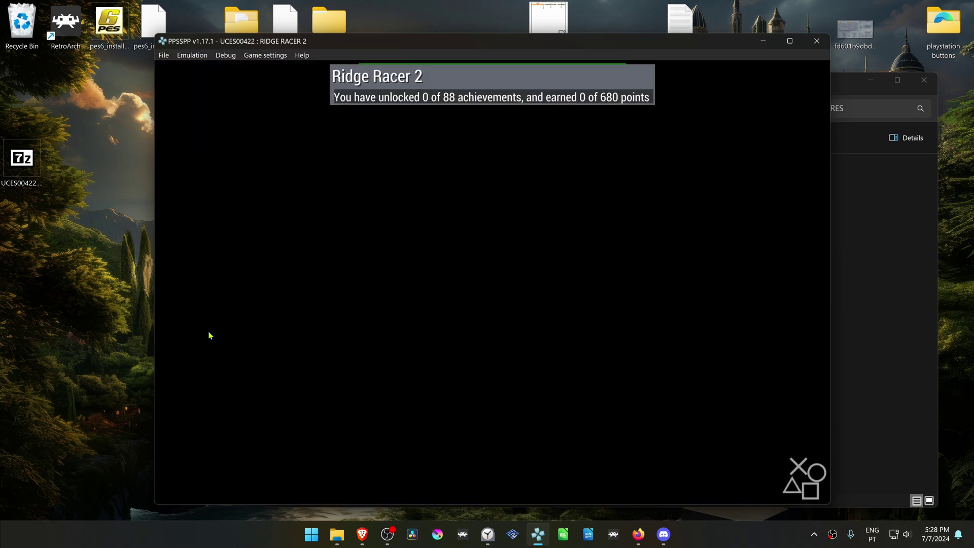